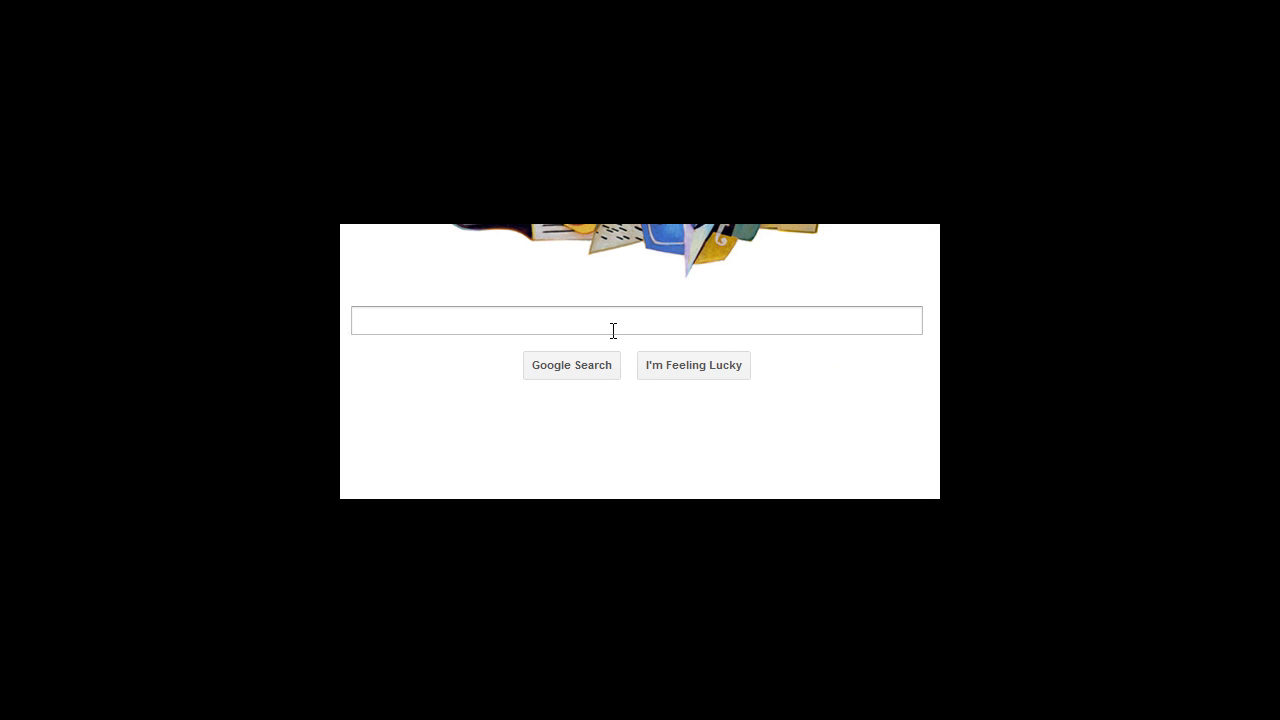
Step: Search Google for garrysmod.org to list the site's result
left_click(607, 323)
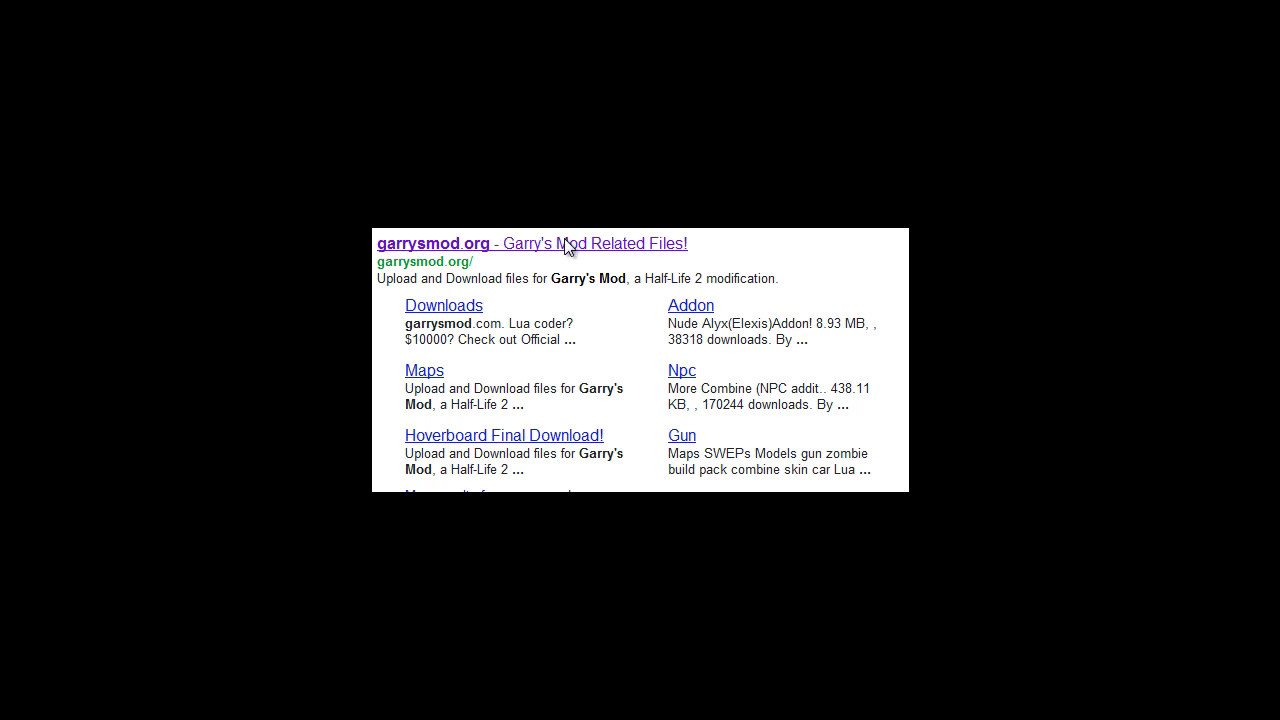
Step: Open the Stargate Carter Addons Pack page on garrysmod.org and scroll through its contents list
left_click(605, 245)
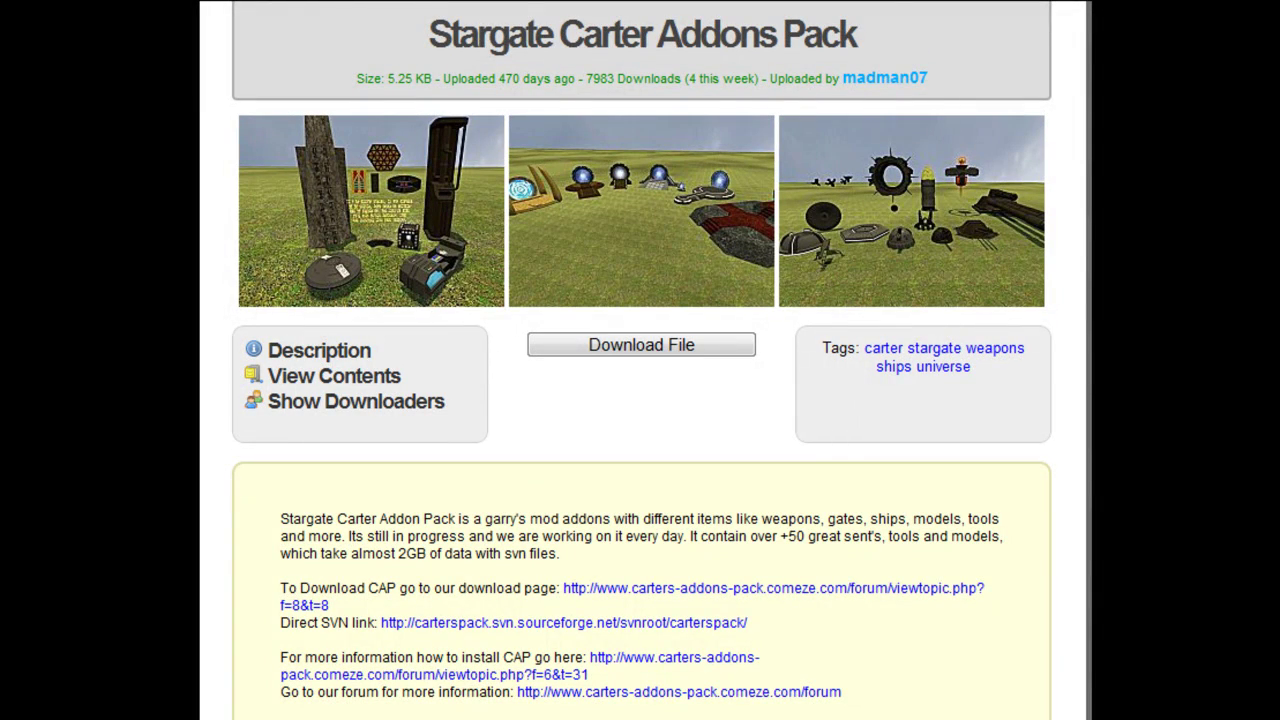
scroll(640, 360, "down", 8)
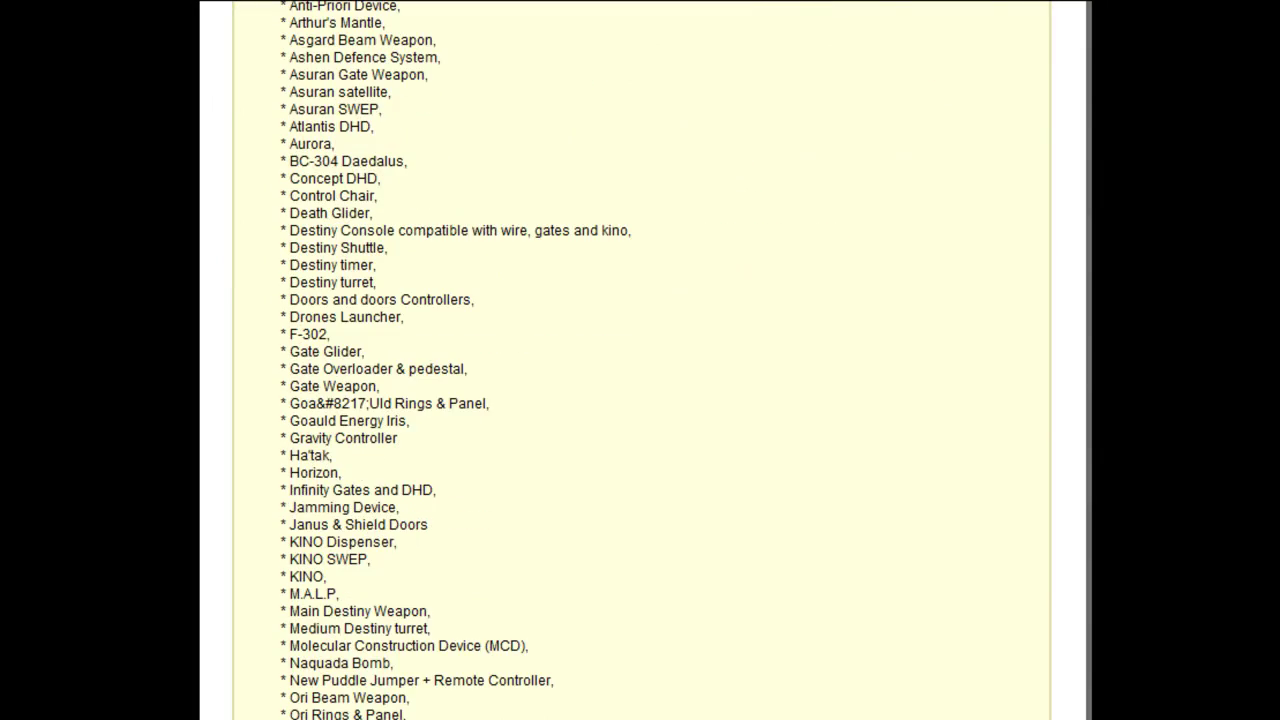
scroll(640, 360, "down", 7)
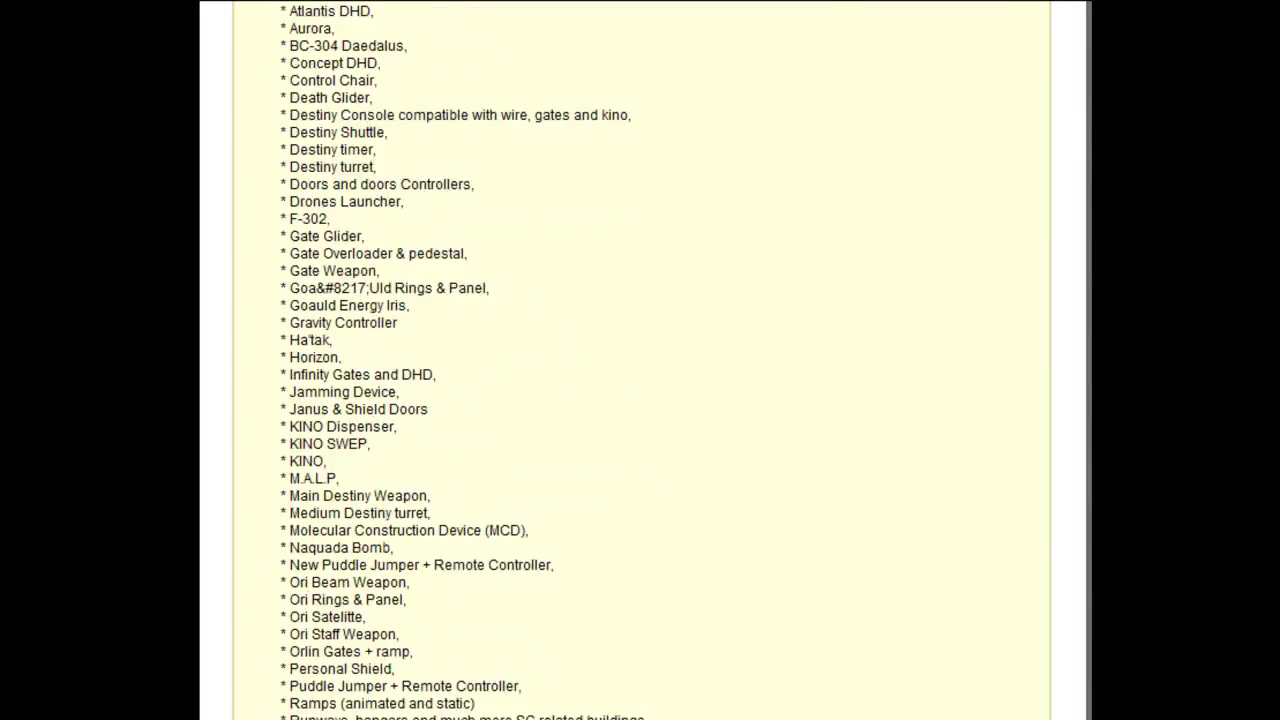
scroll(640, 360, "up", 8)
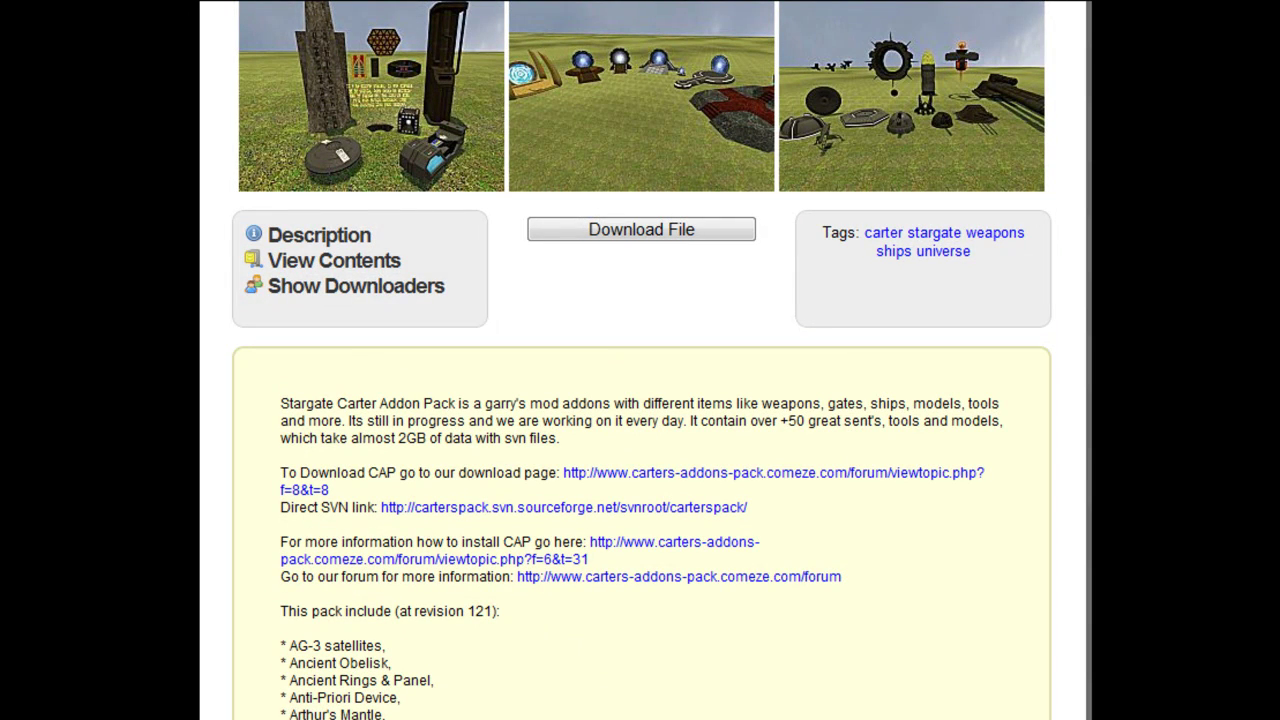
scroll(744, 322, "up", 1)
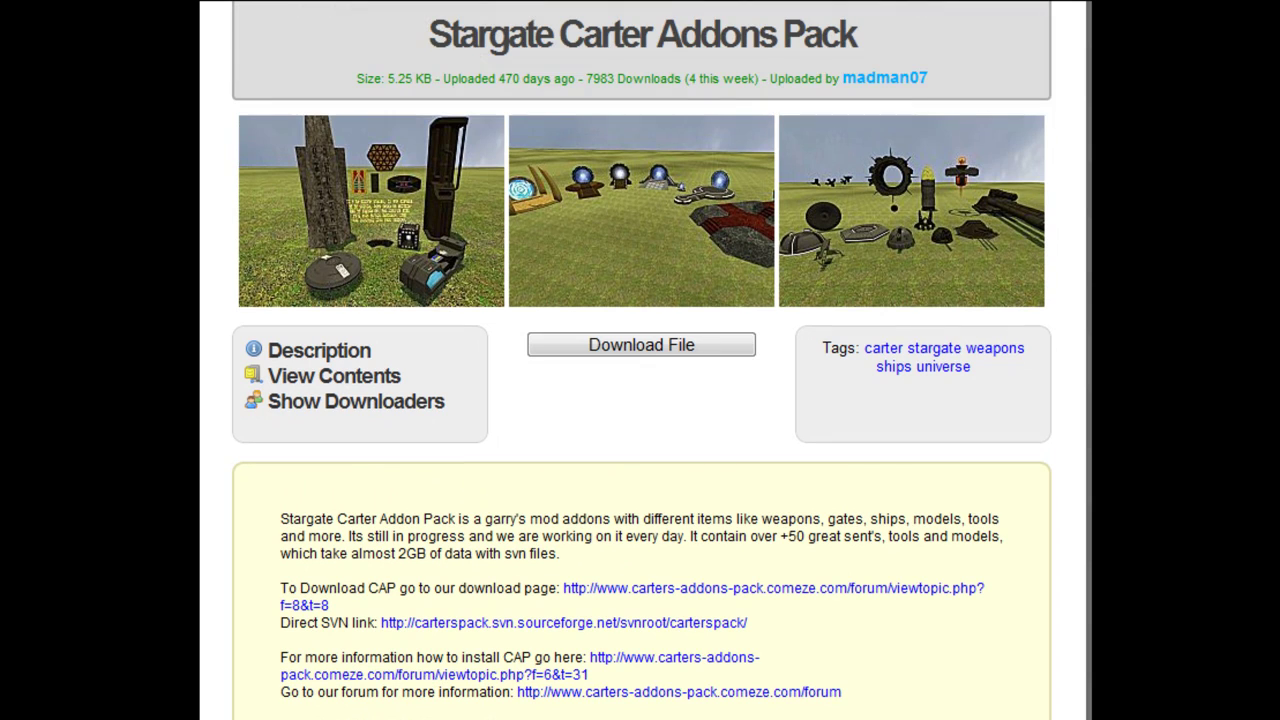
Step: Download the pack's zip, dismiss WinRAR's license reminder, then close the archive holding CAP.lua
left_click(698, 350)
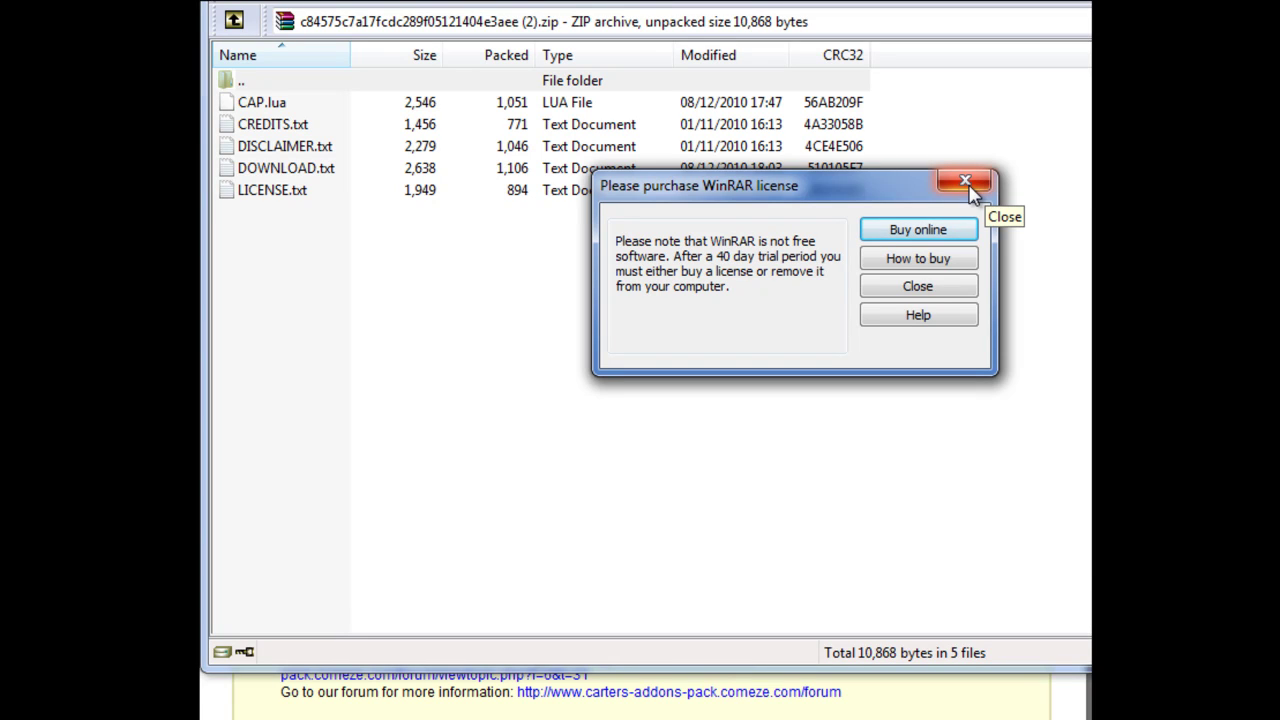
left_click(965, 183)
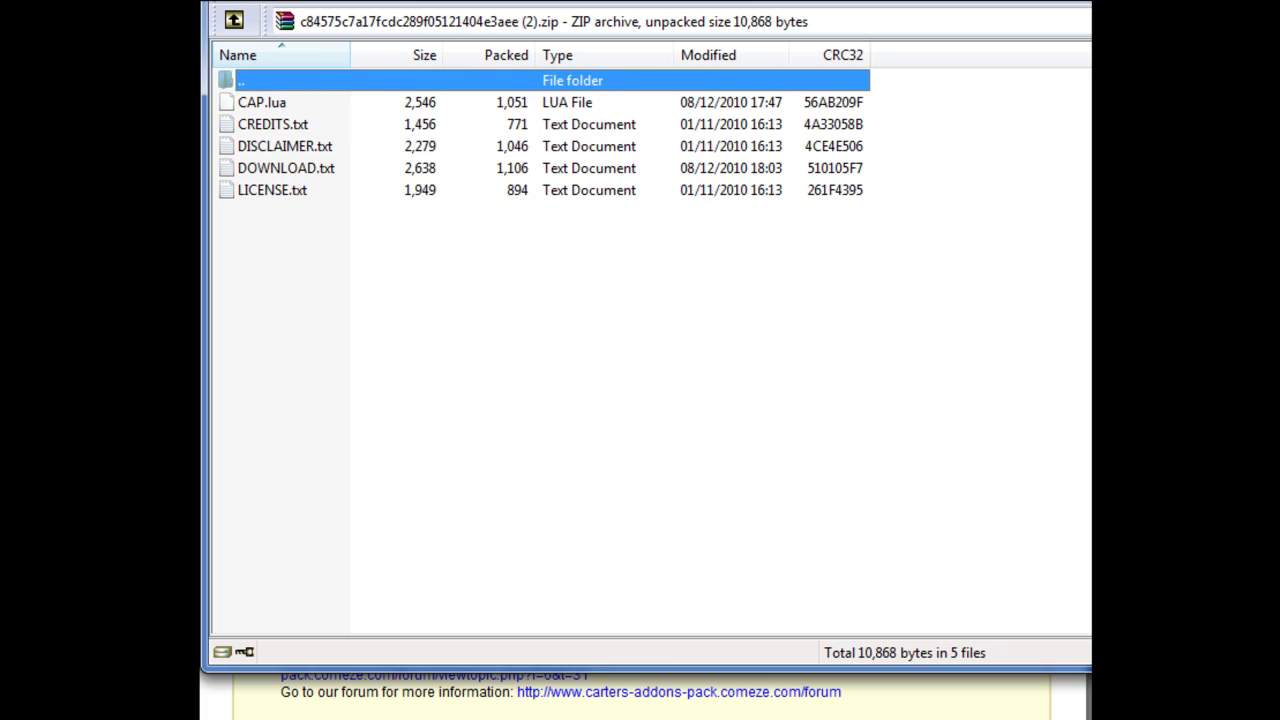
key("alt+F4")
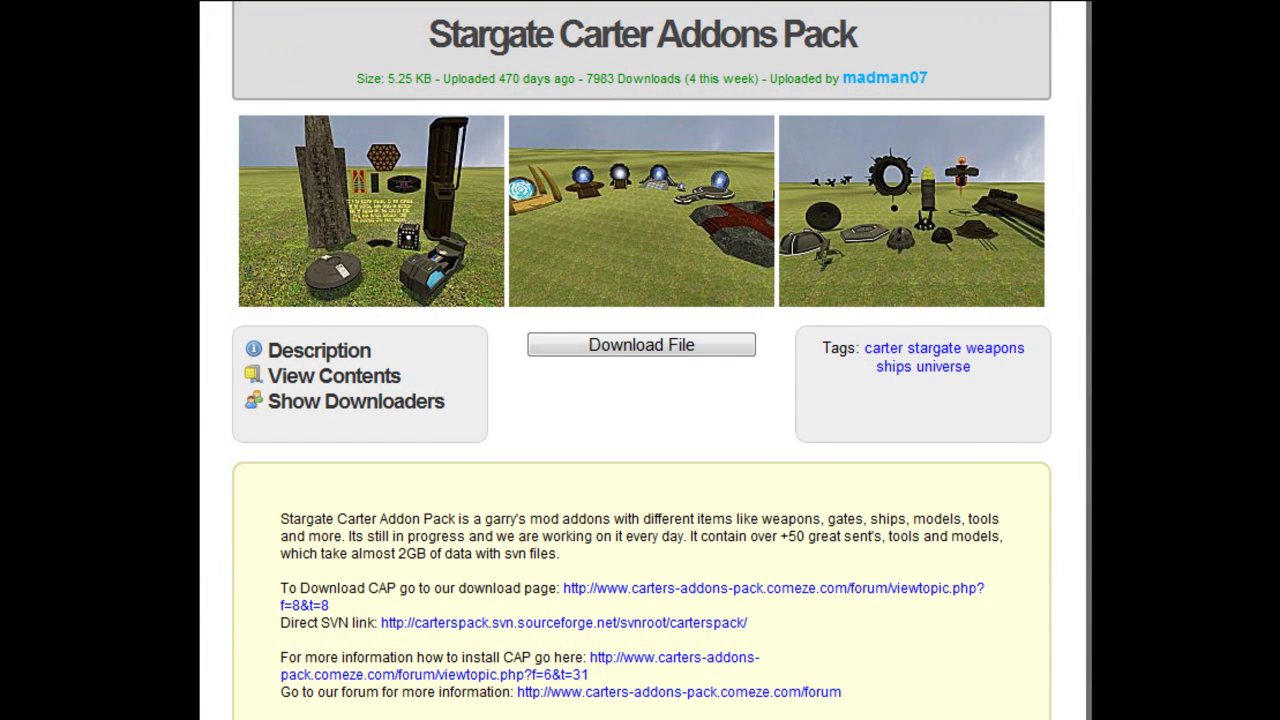
Step: Open DOWNLOAD.txt from the Read me to download folder with Notepad++
key("alt+Tab")
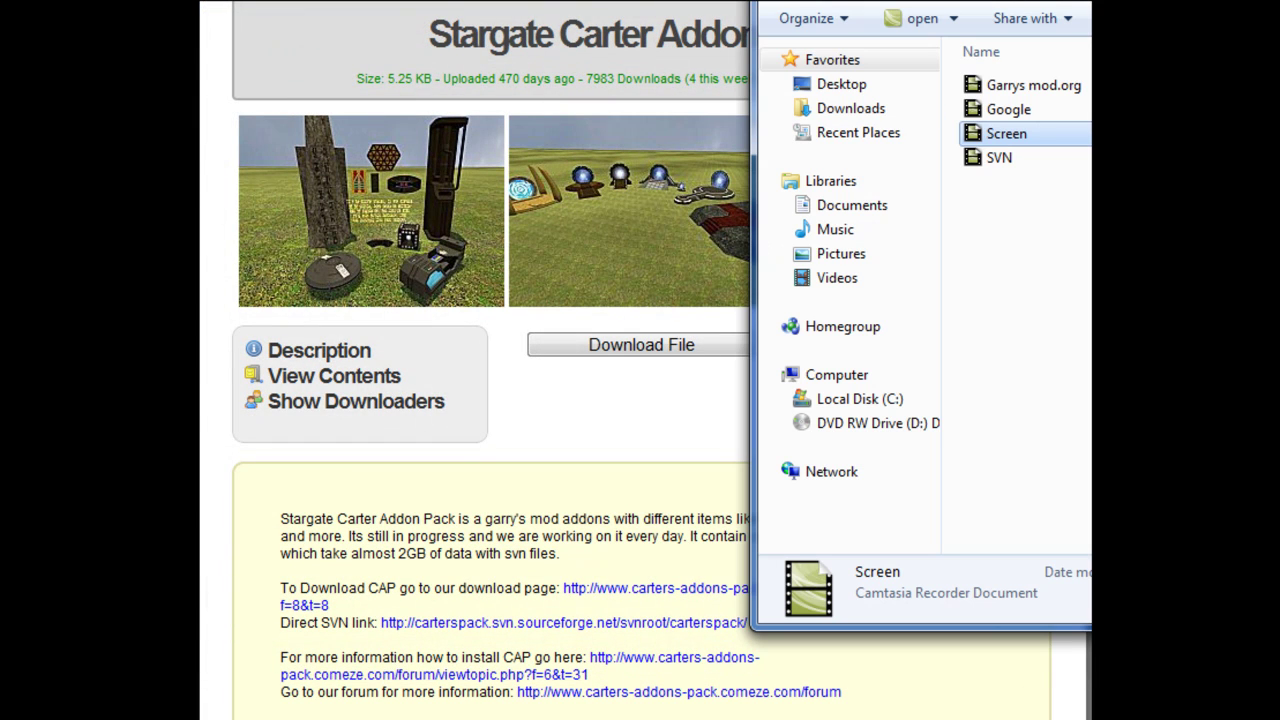
key("alt+Tab")
key("alt+Tab")
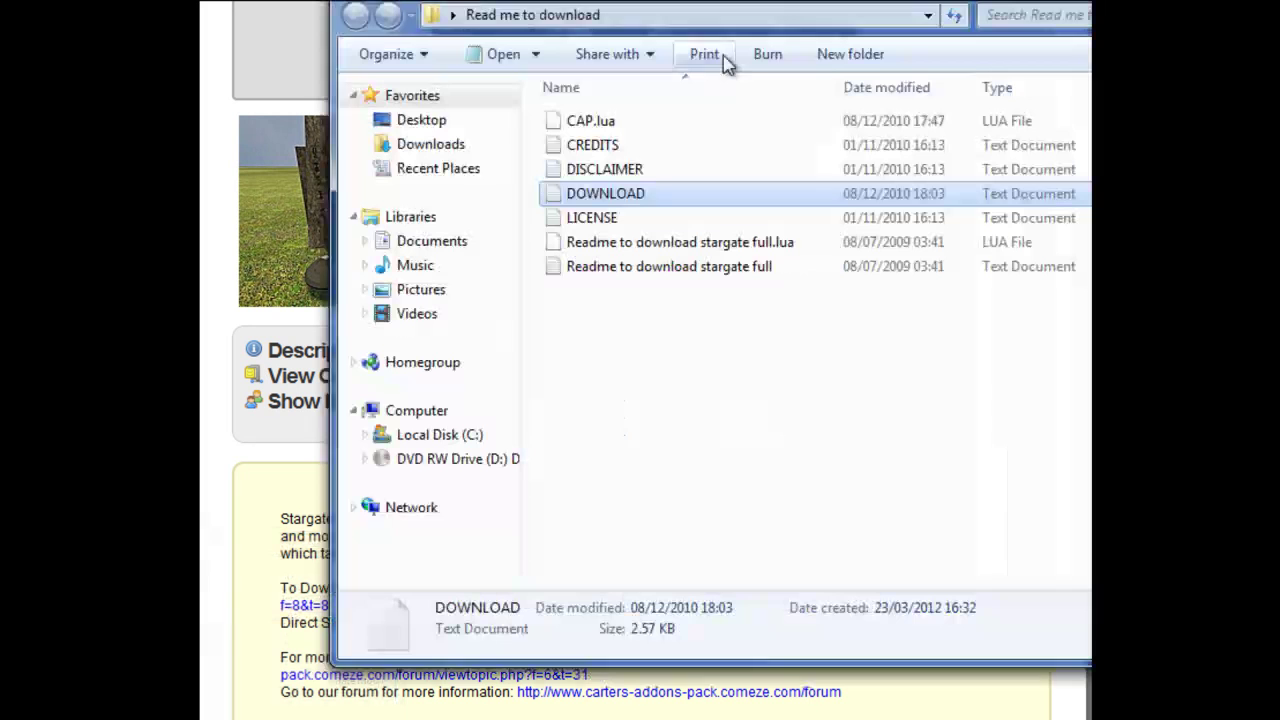
left_click_drag(709, 20, 593, 62)
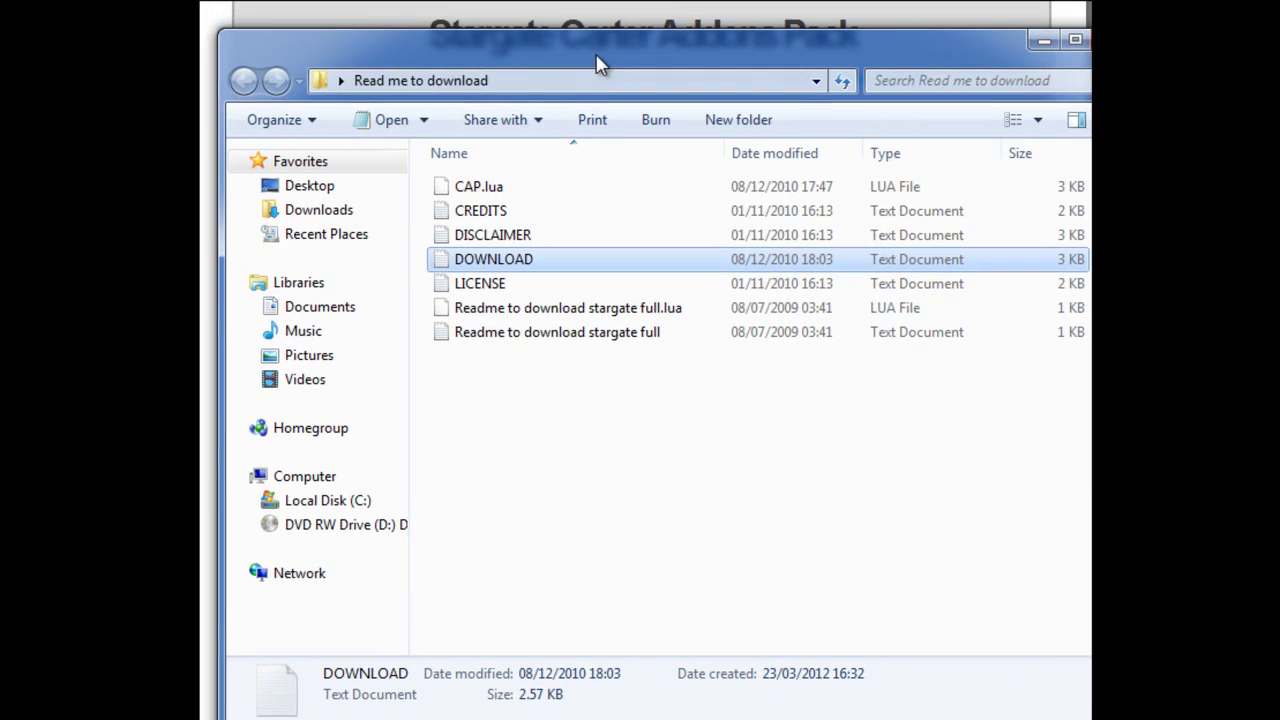
left_click(537, 264)
left_click(670, 268)
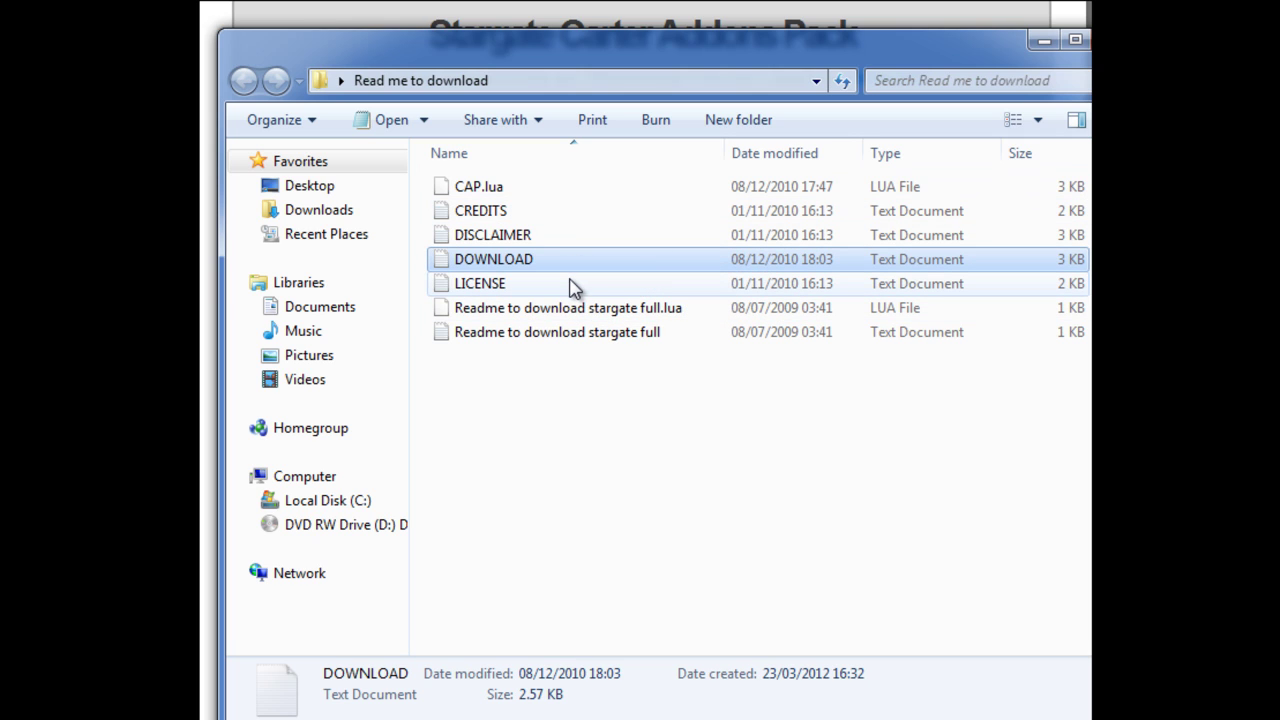
right_click(538, 262)
left_click(580, 444)
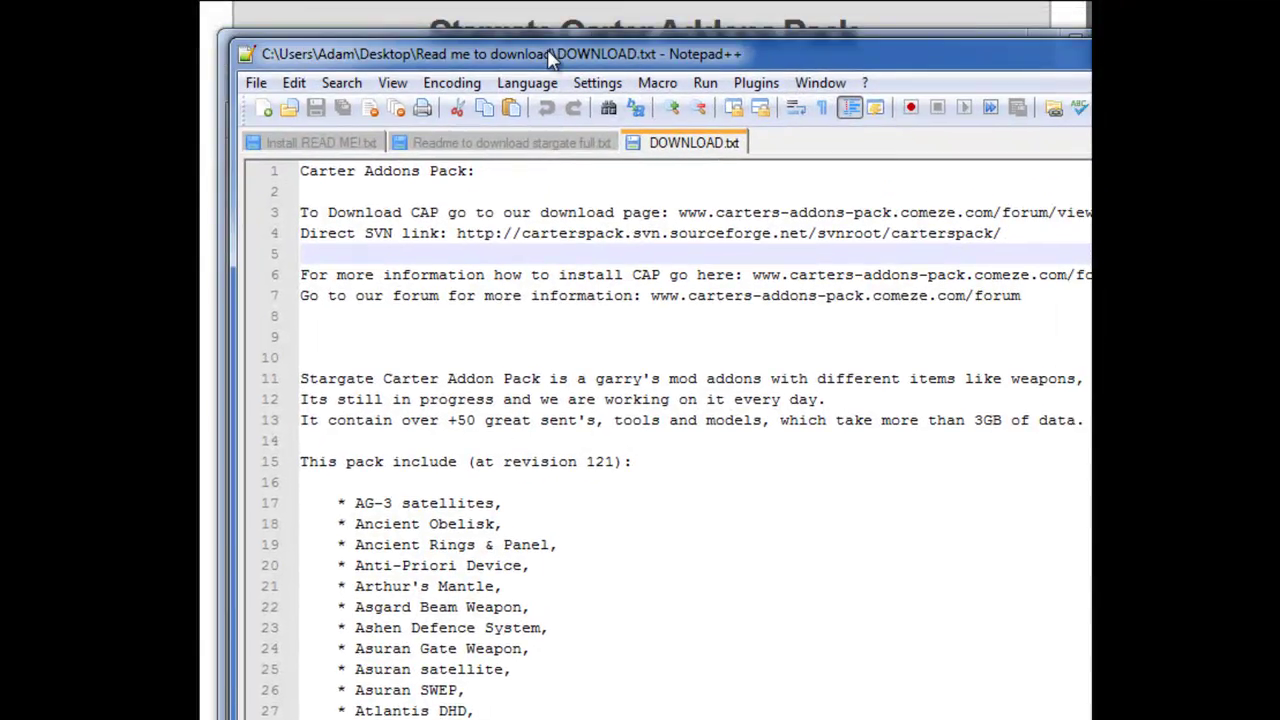
Step: Copy the Direct SVN link URL from line 4 of DOWNLOAD.txt
left_click_drag(550, 60, 518, 22)
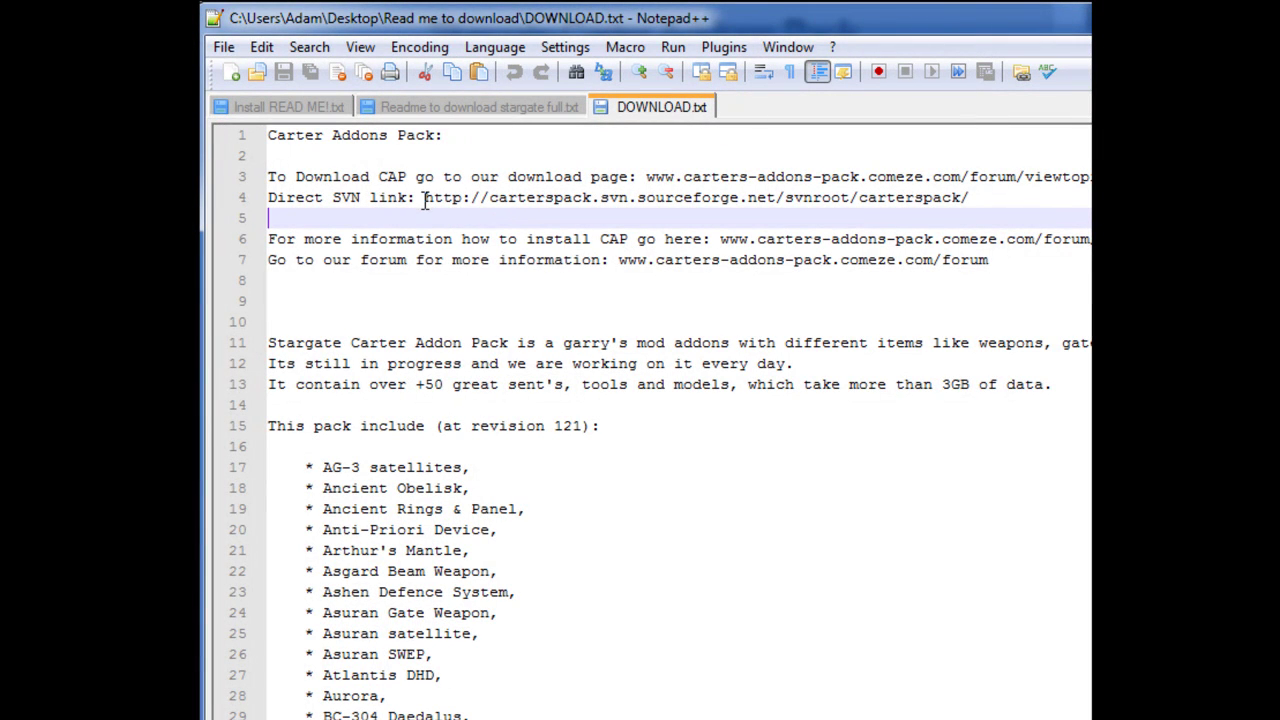
left_click_drag(425, 197, 972, 198)
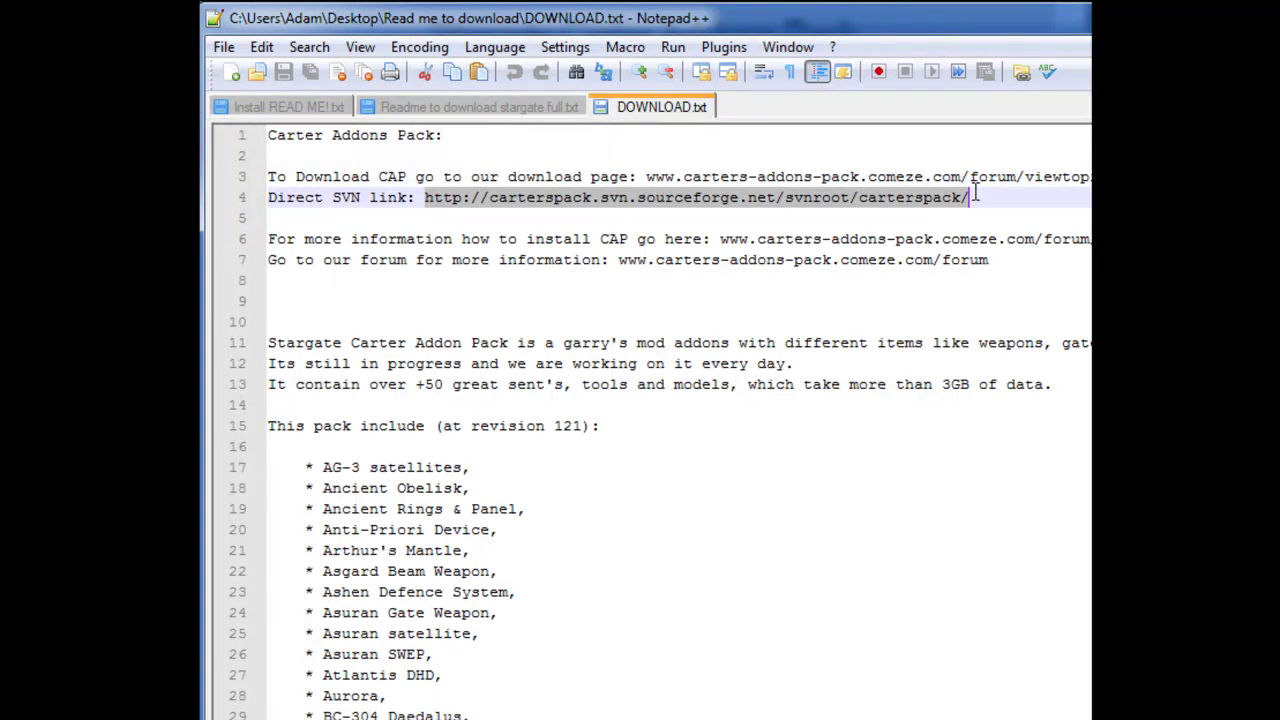
right_click(914, 190)
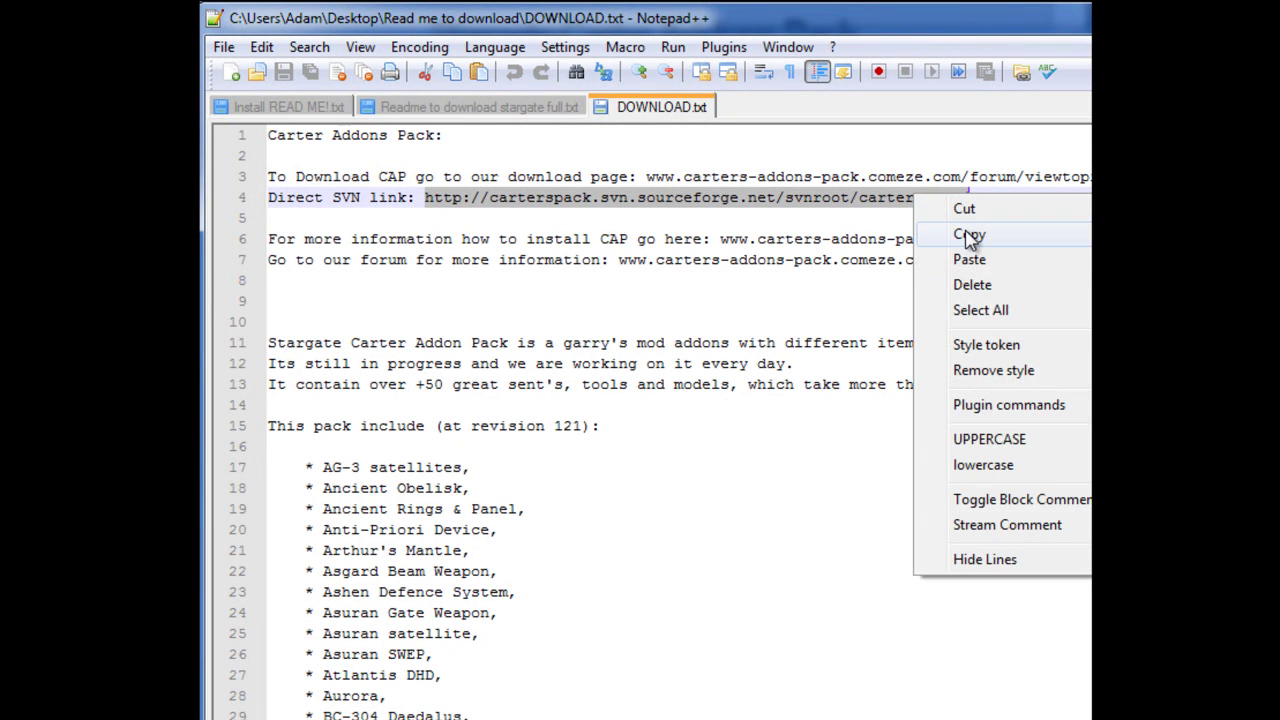
left_click(965, 233)
left_click(1006, 281)
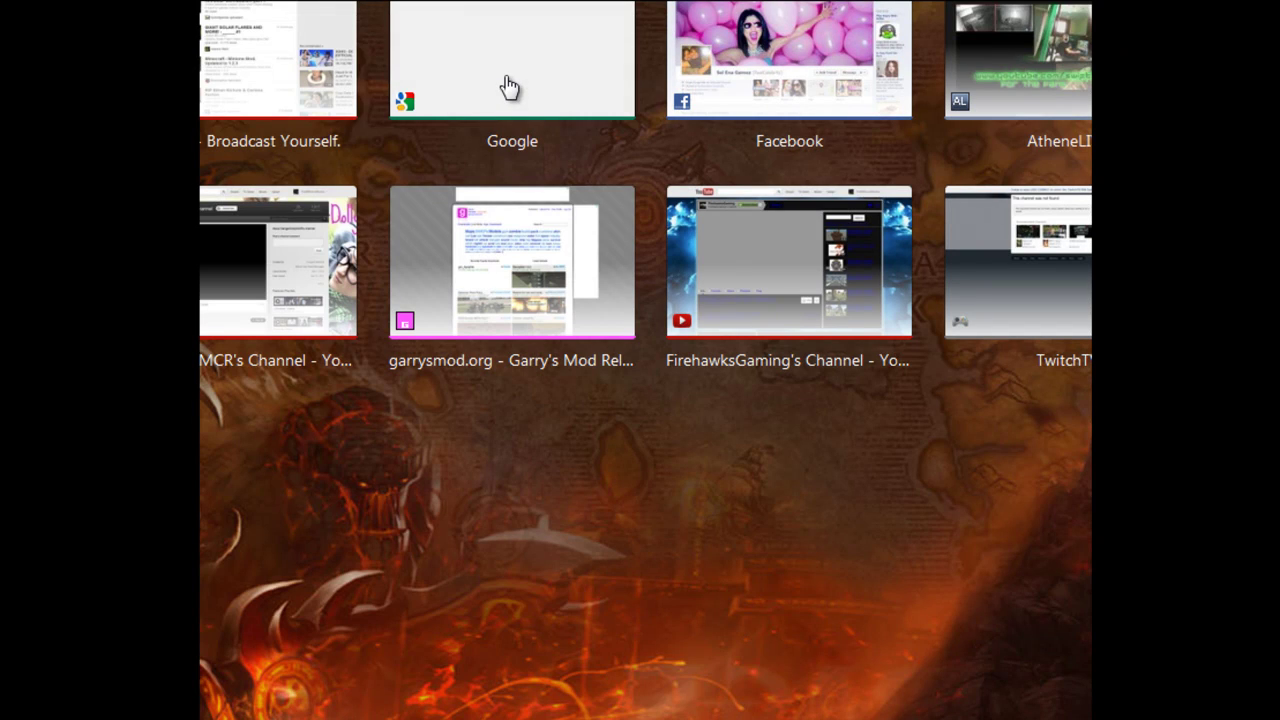
Step: Open Google from the new Firefox tab on the way to the carterspack SVN repository
left_click(500, 100)
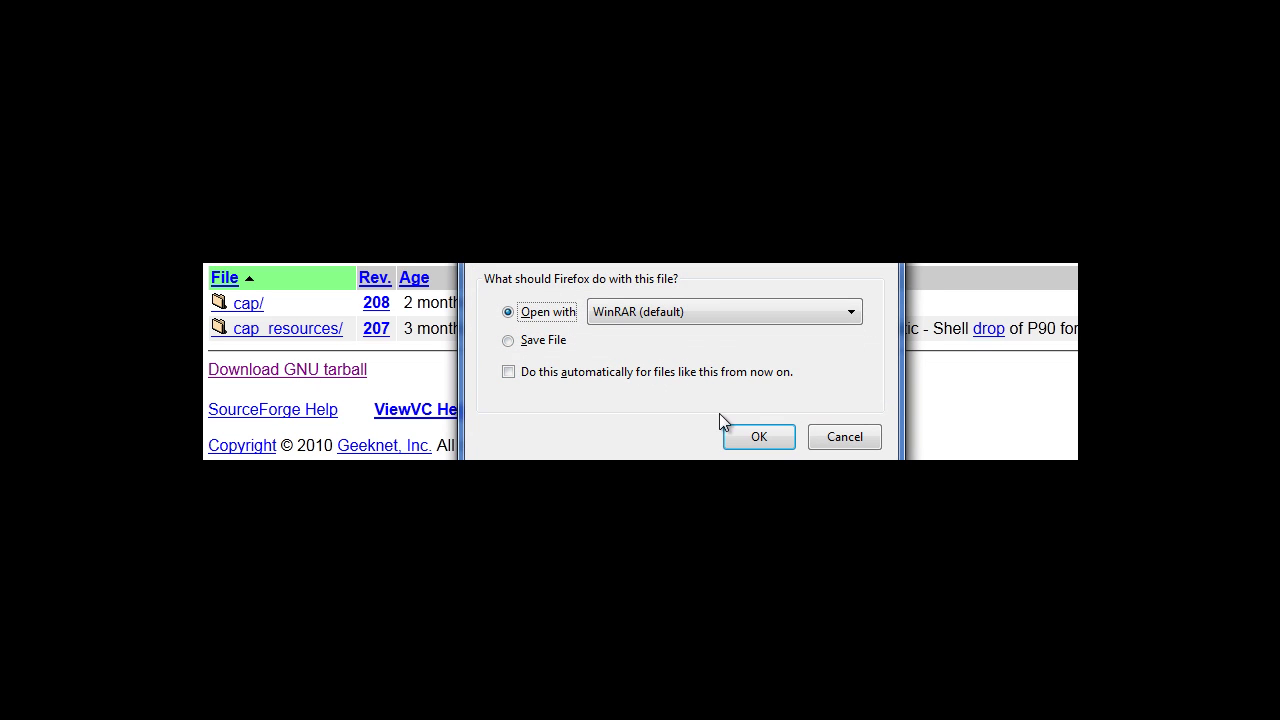
Step: Open carterspack-cap_resources.tar.gz directly in WinRAR from Firefox's download prompt
left_click(757, 434)
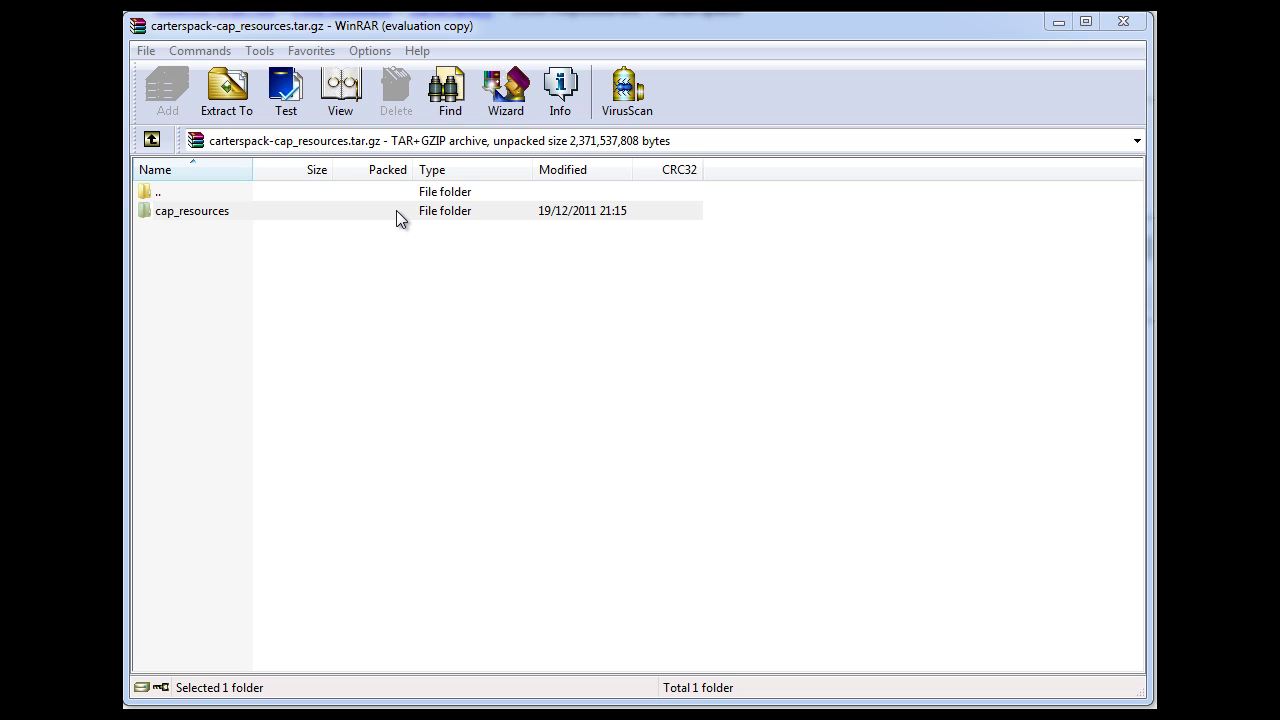
double_click(396, 212)
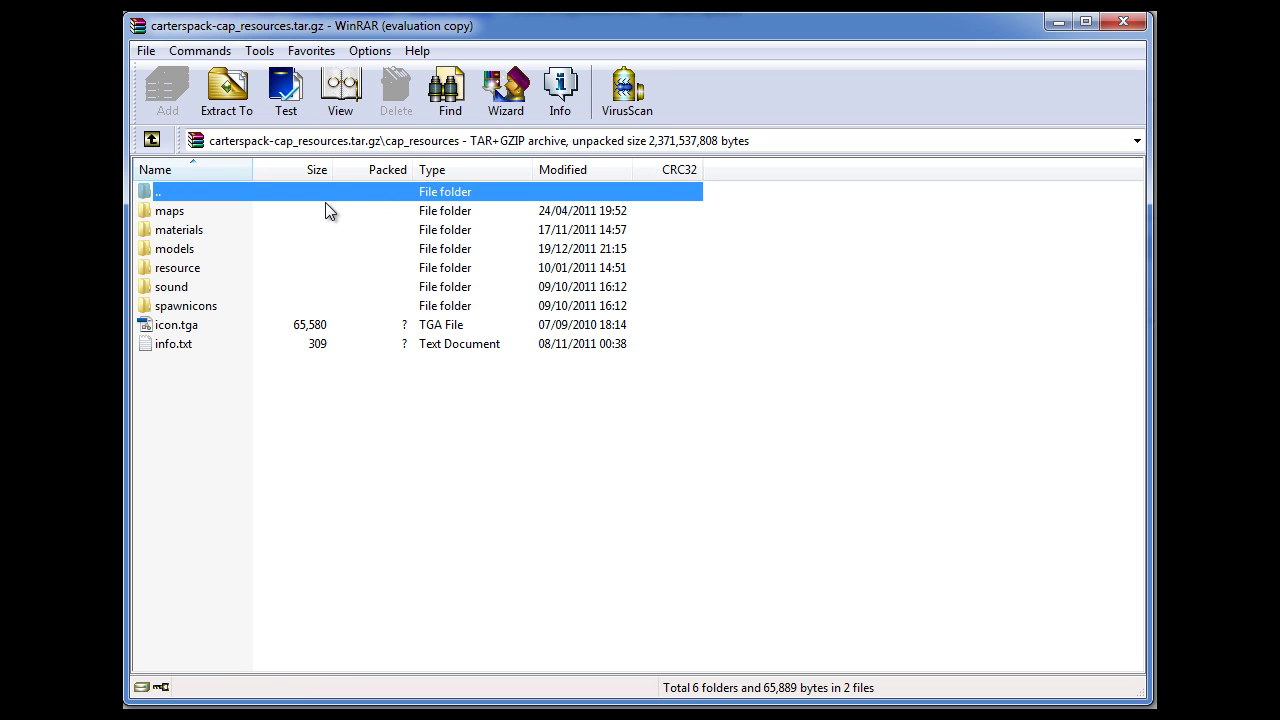
left_click(153, 141)
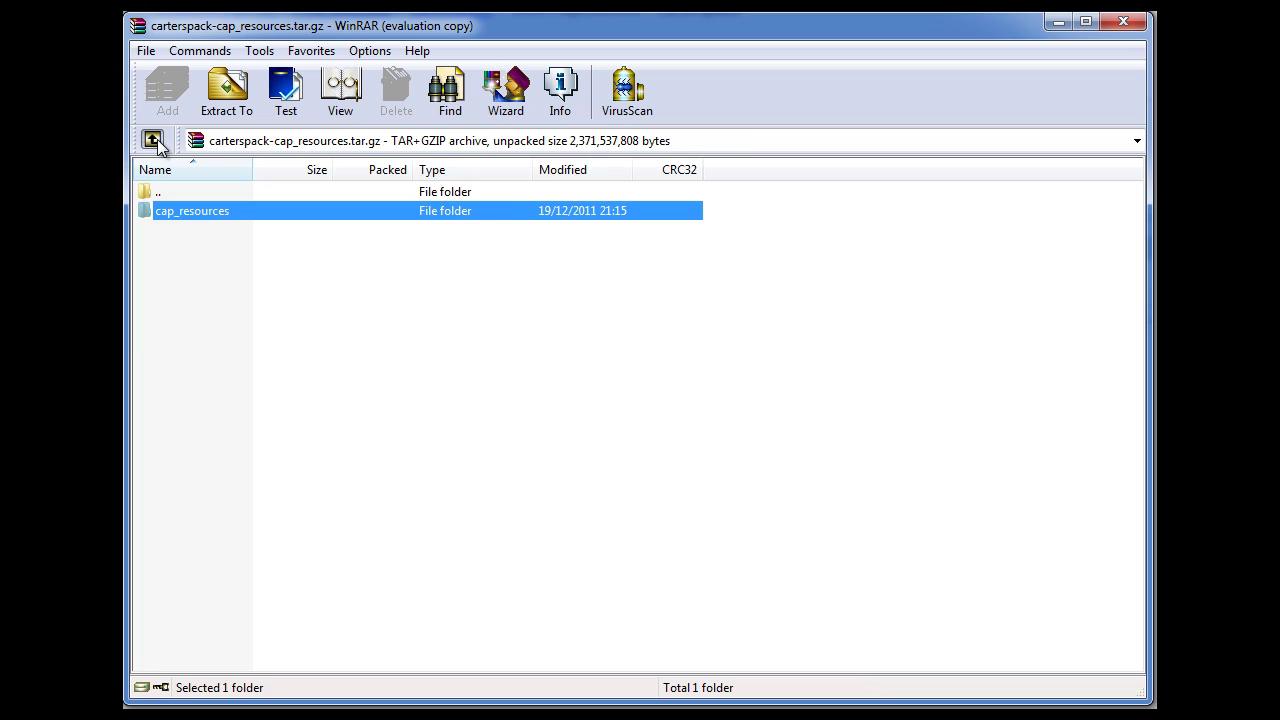
double_click(191, 209)
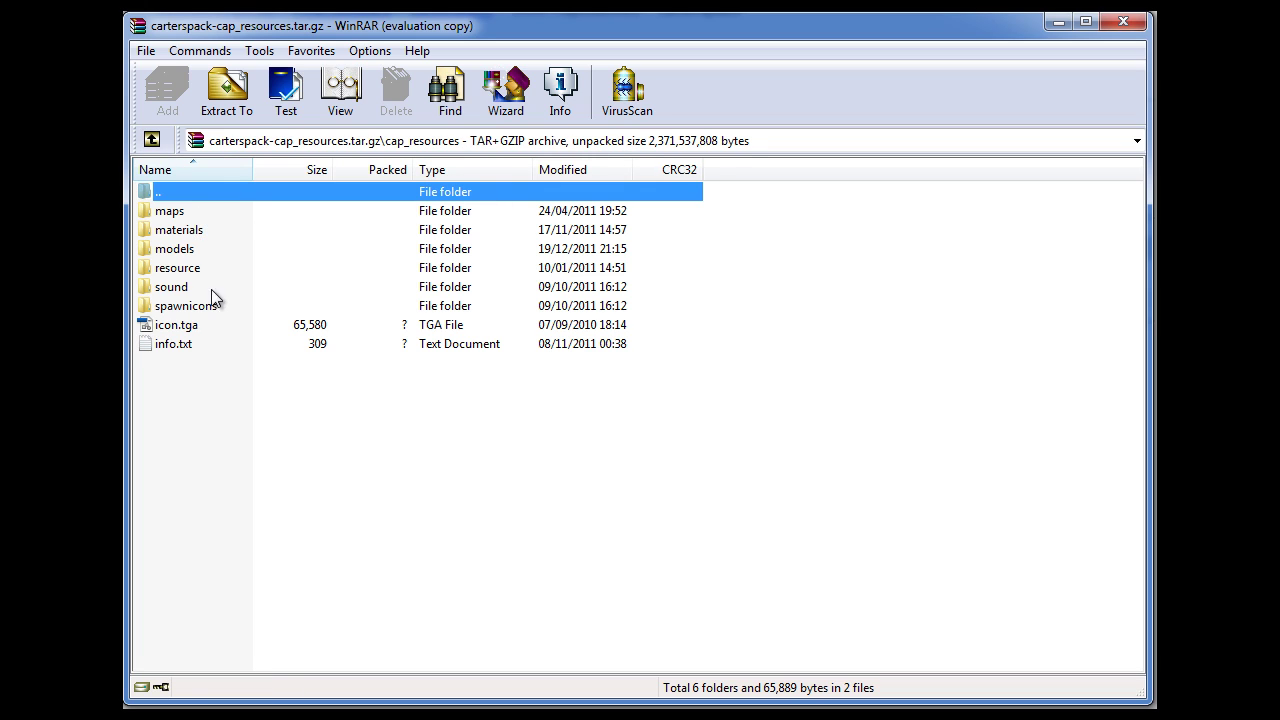
left_click(155, 143)
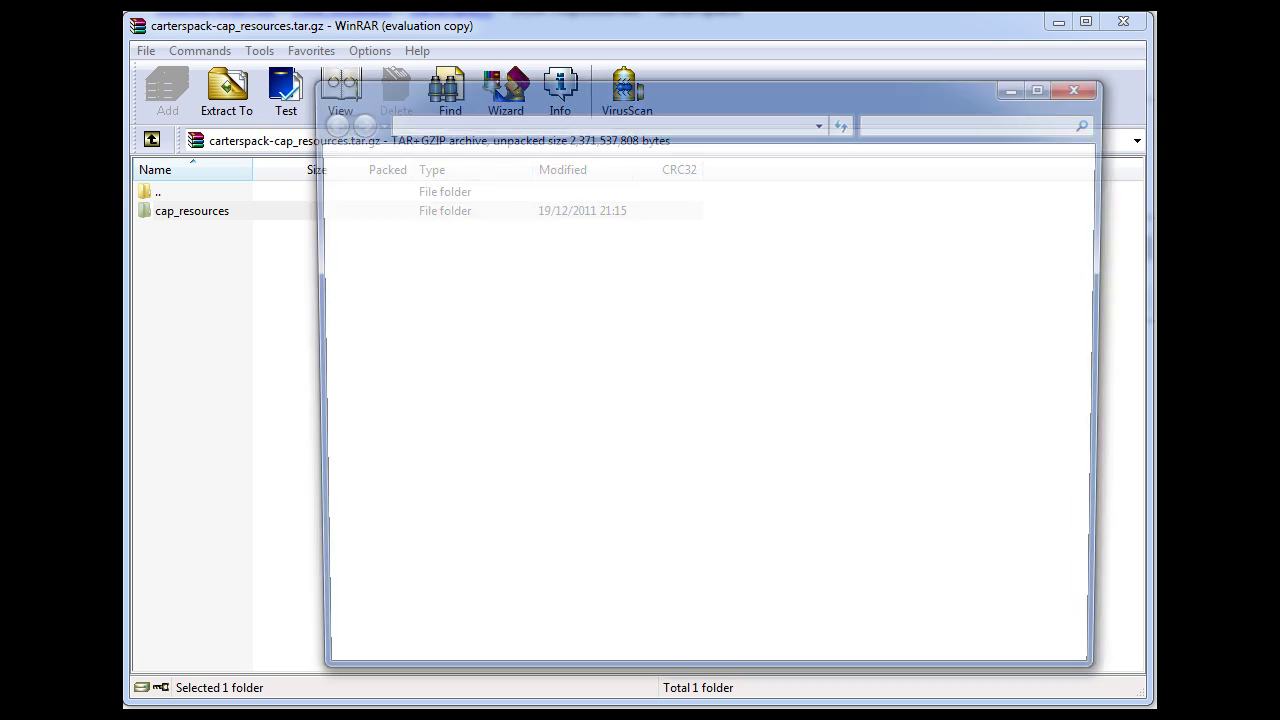
Step: Browse from Local Disk (C:) through Program Files (x86), Steam and steamapps to the garrysmod addons folder
left_click(561, 231)
double_click(561, 231)
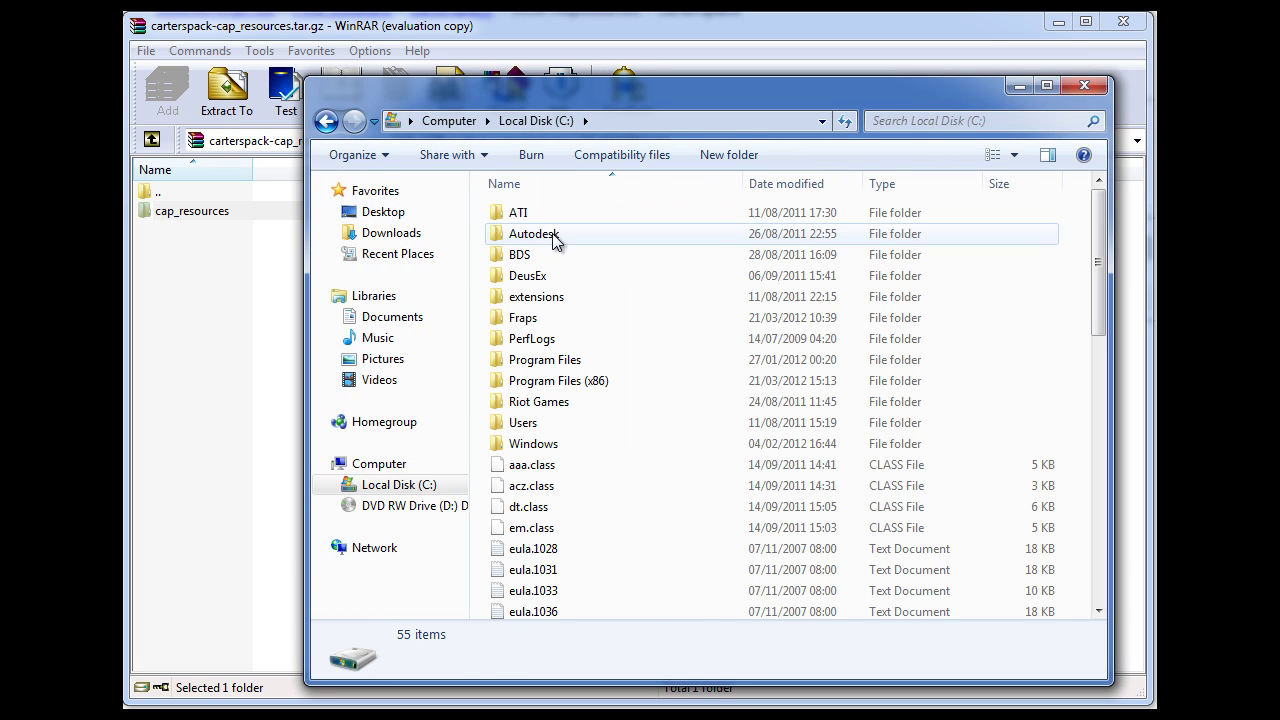
double_click(583, 377)
scroll(586, 390, "down", 17)
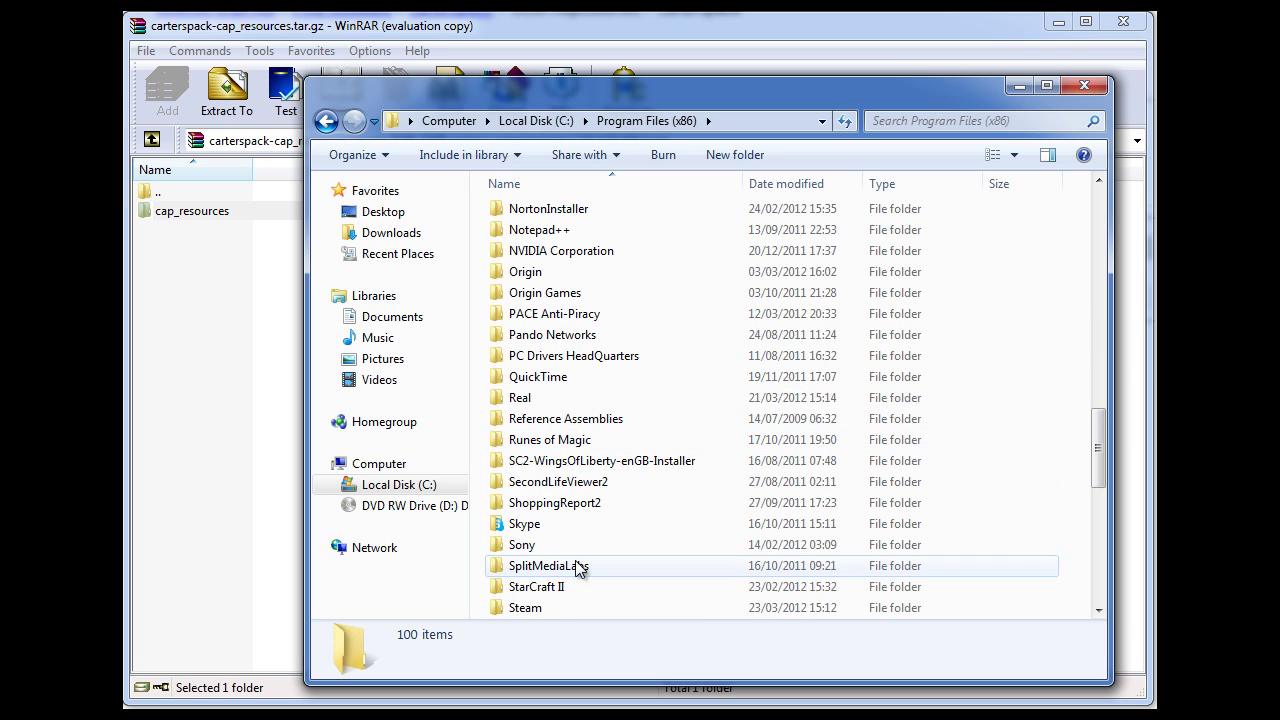
double_click(569, 606)
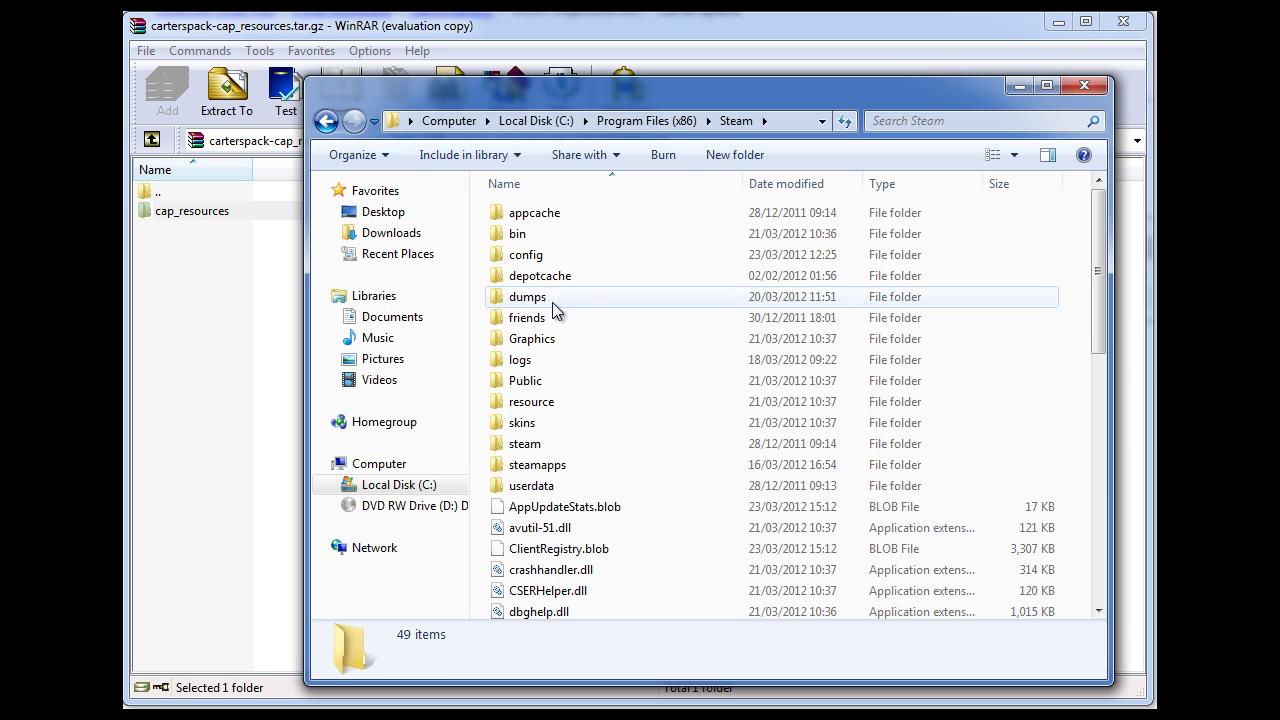
double_click(538, 465)
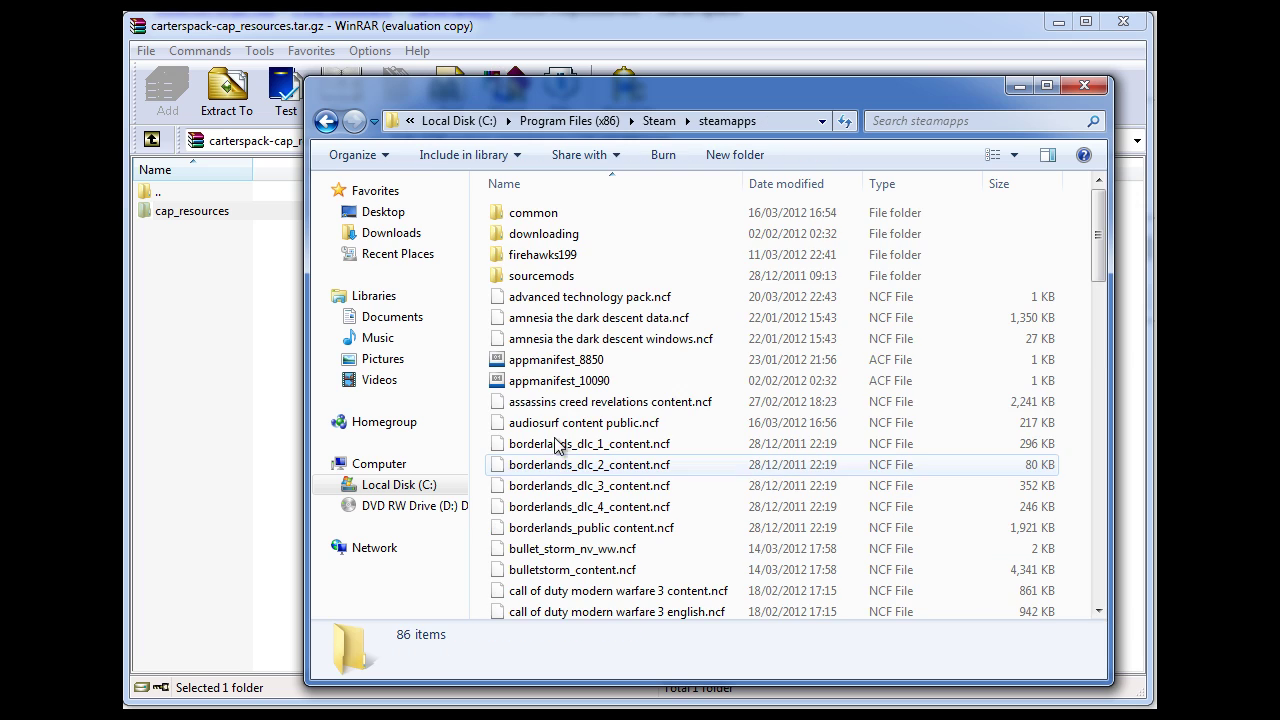
double_click(560, 256)
double_click(555, 214)
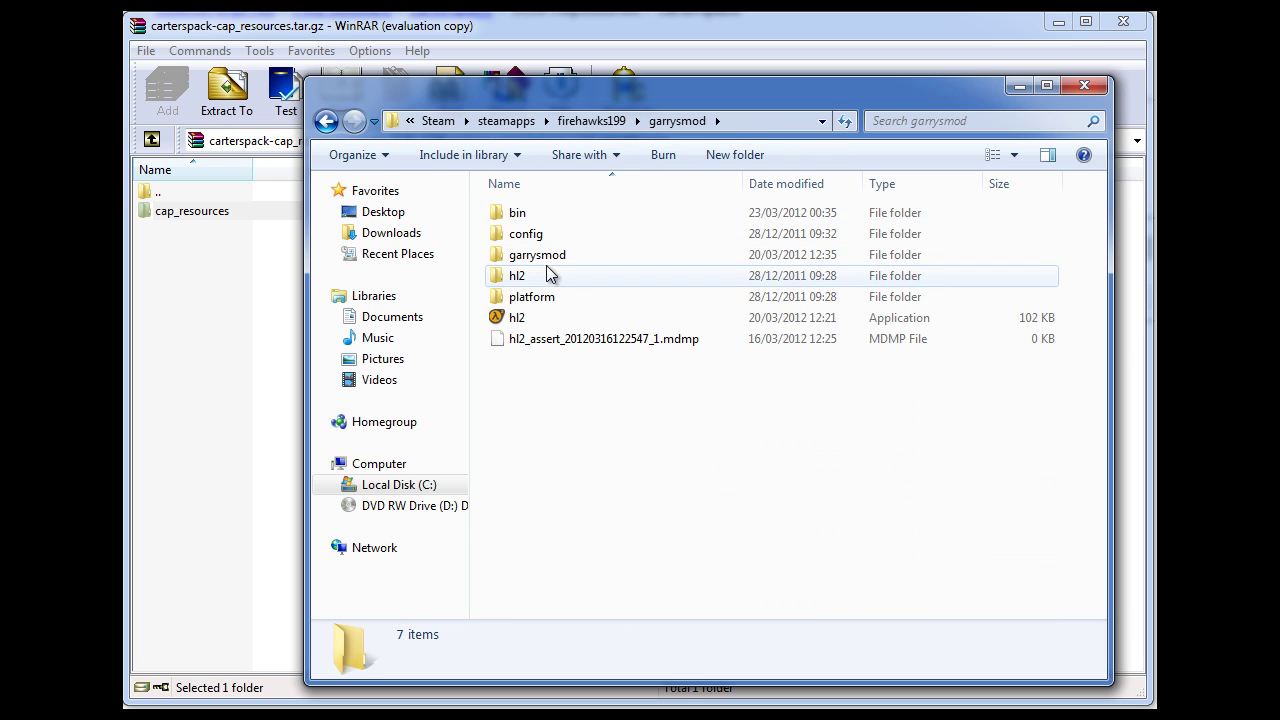
double_click(549, 257)
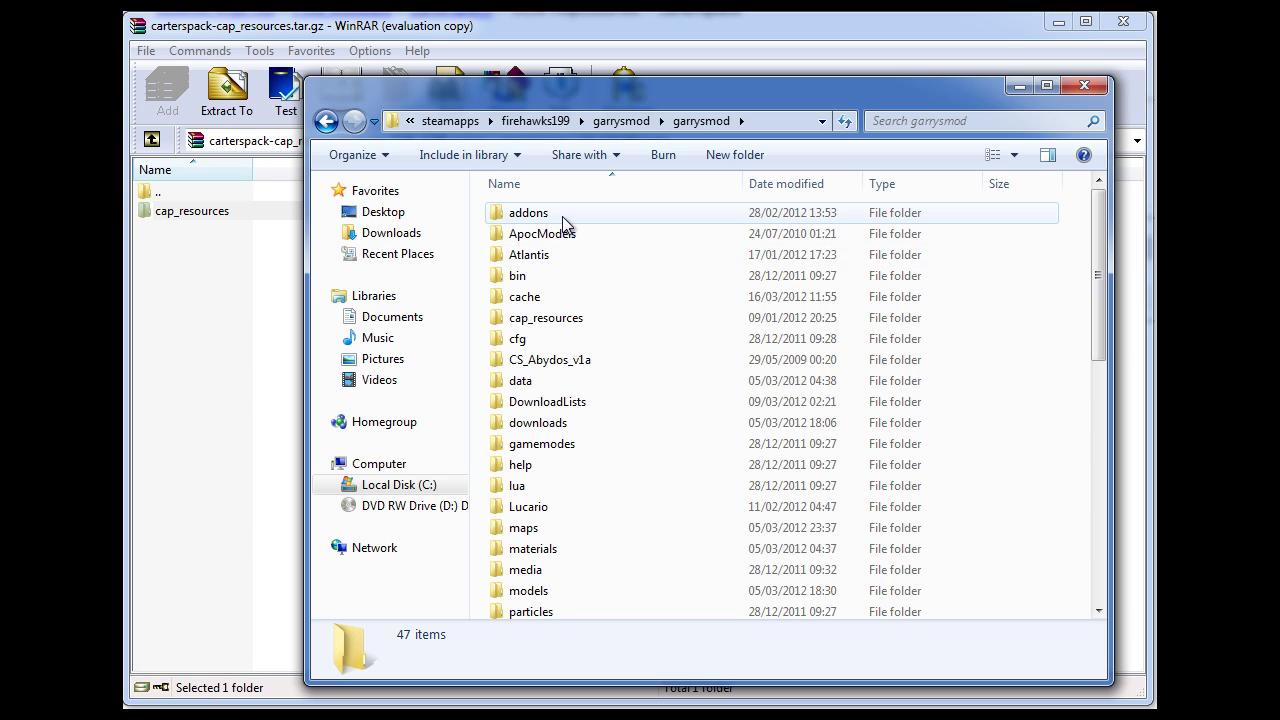
double_click(564, 211)
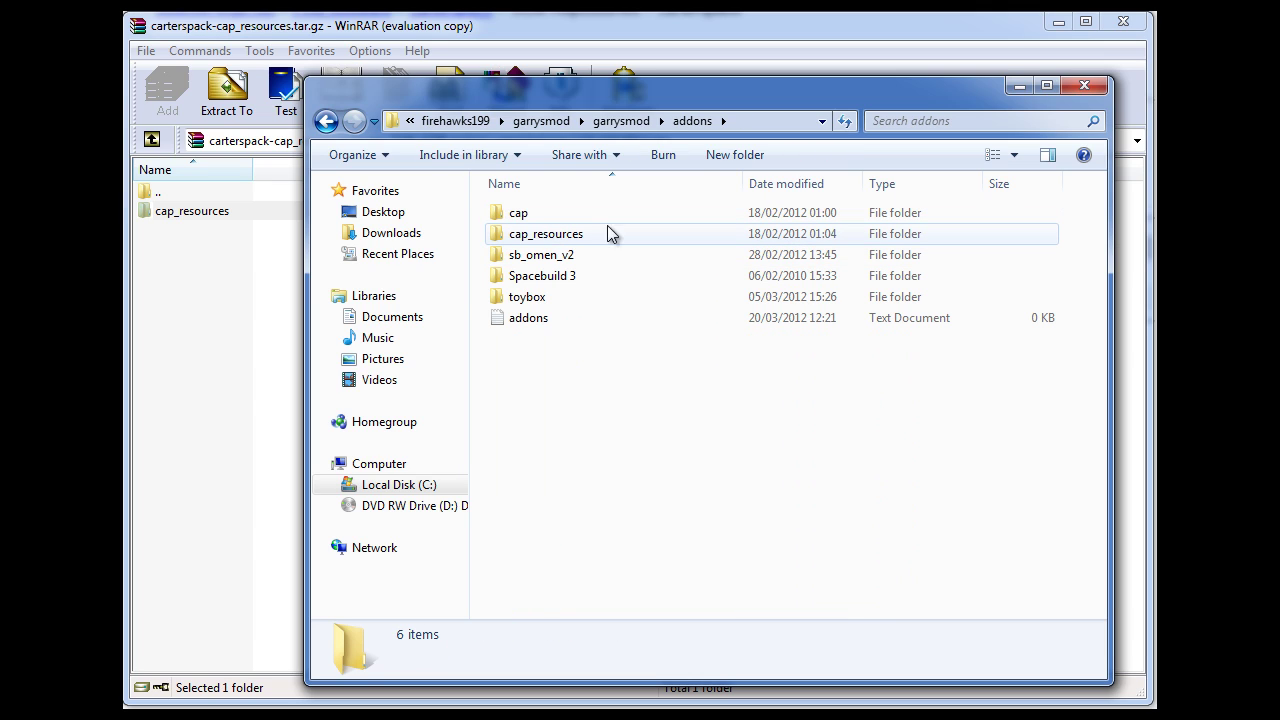
Step: Inspect the existing cap_resources and cap folders, then return to the addons listing
left_click(535, 240)
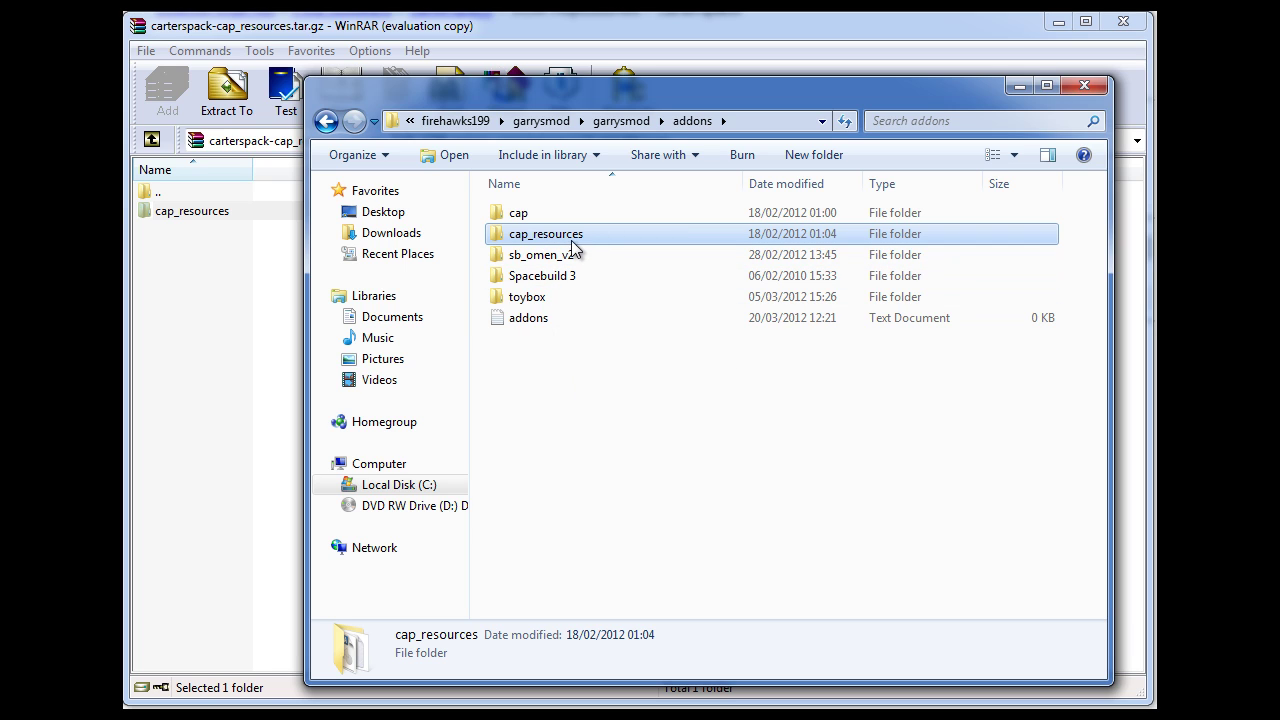
double_click(565, 211)
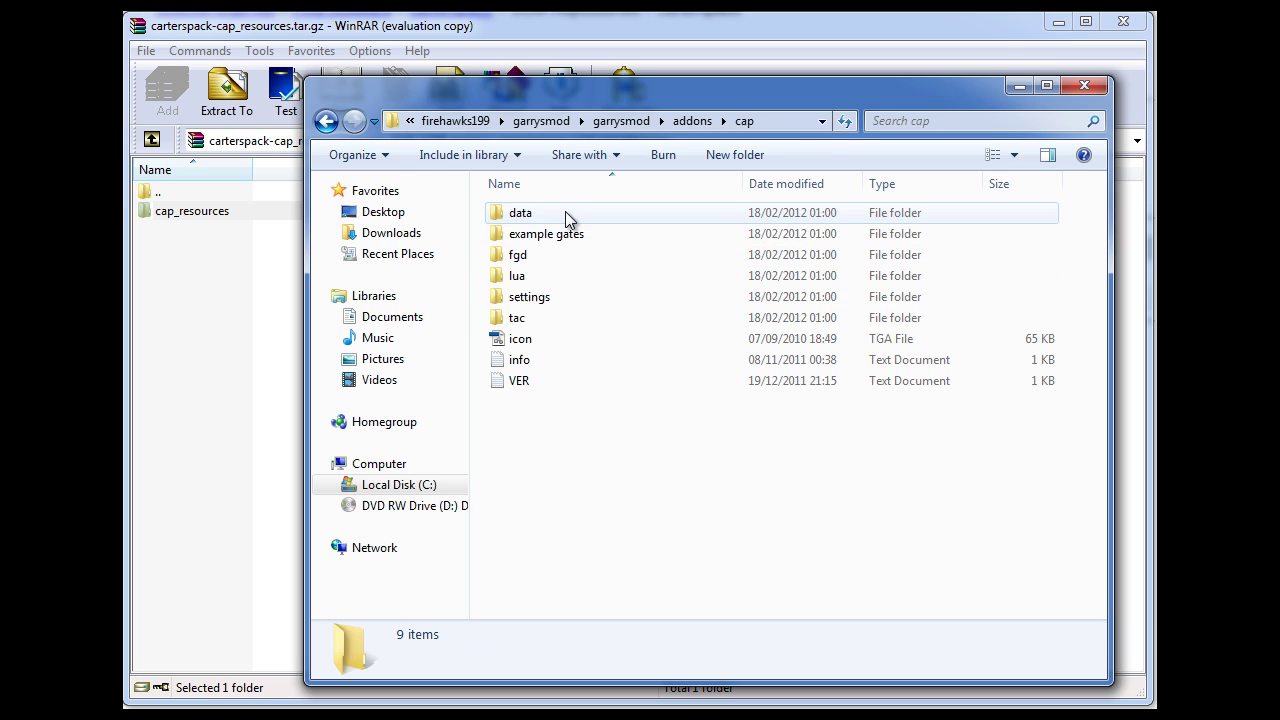
left_click(333, 128)
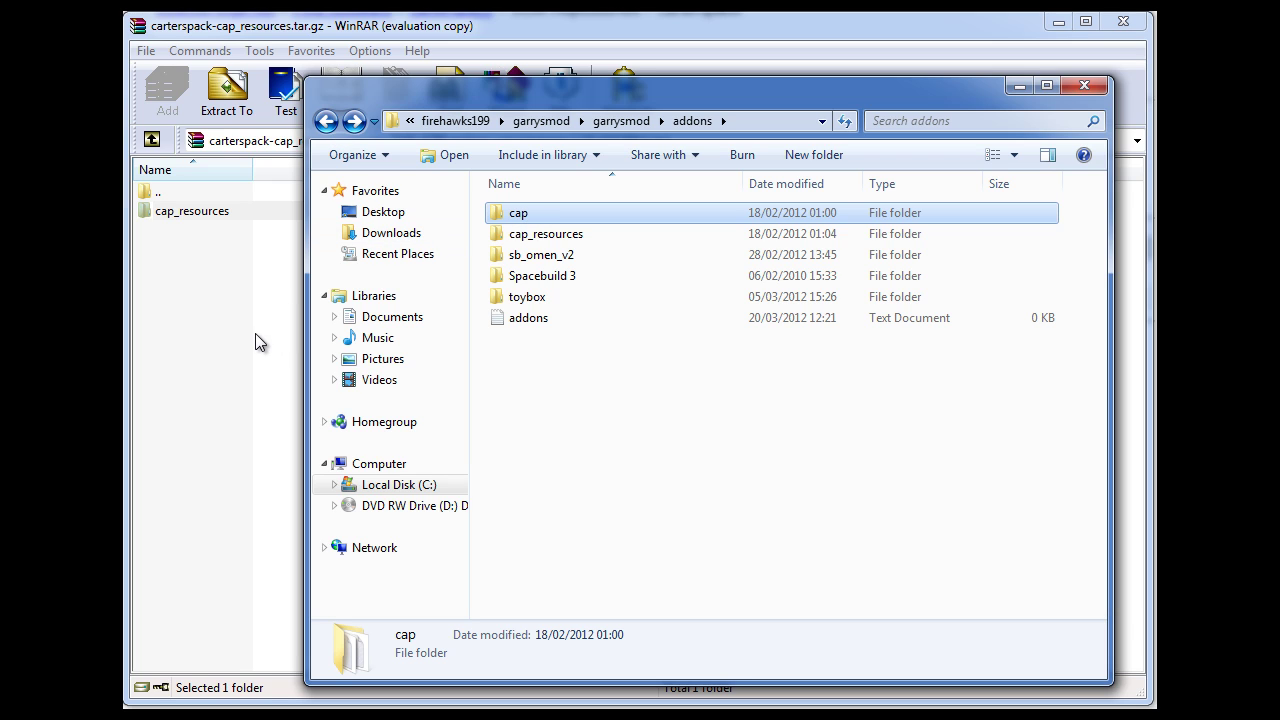
Step: Bring the WinRAR window with carterspack-cap_resources.tar.gz to the front and maximize it
left_click(255, 33)
left_click_drag(862, 38, 704, 242)
left_click_drag(790, 95, 723, 123)
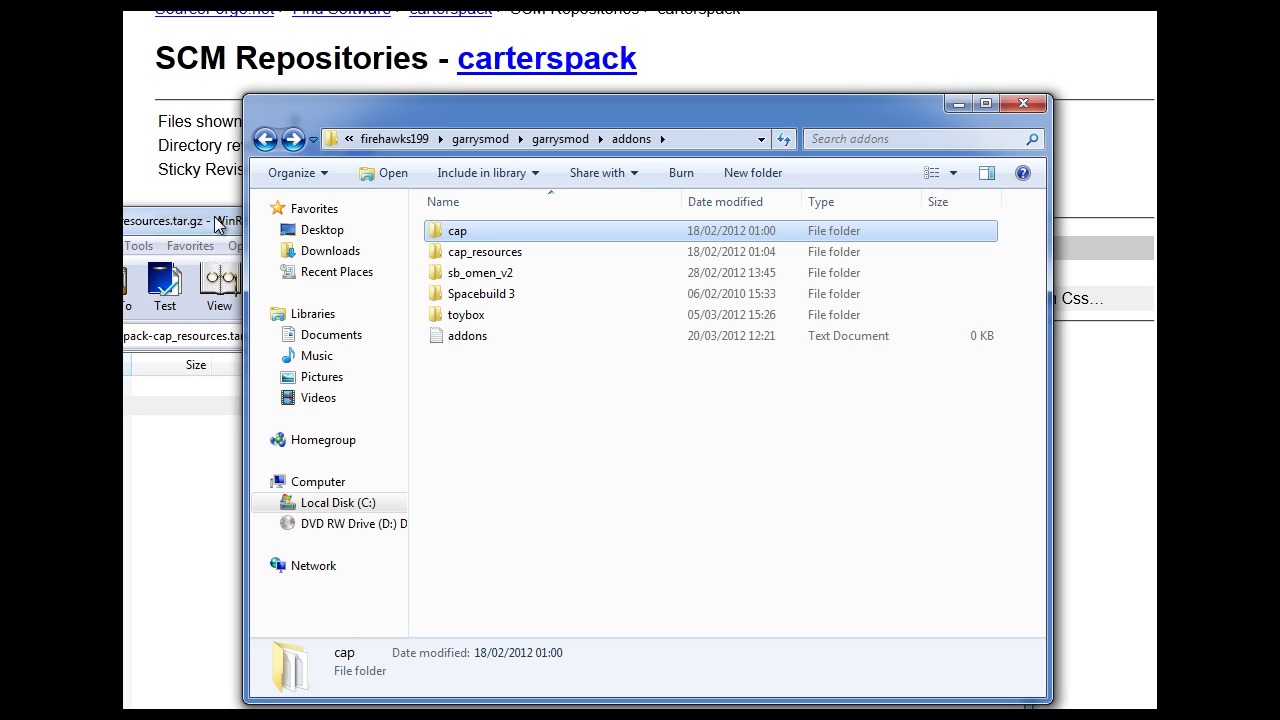
left_click_drag(218, 225, 342, 12)
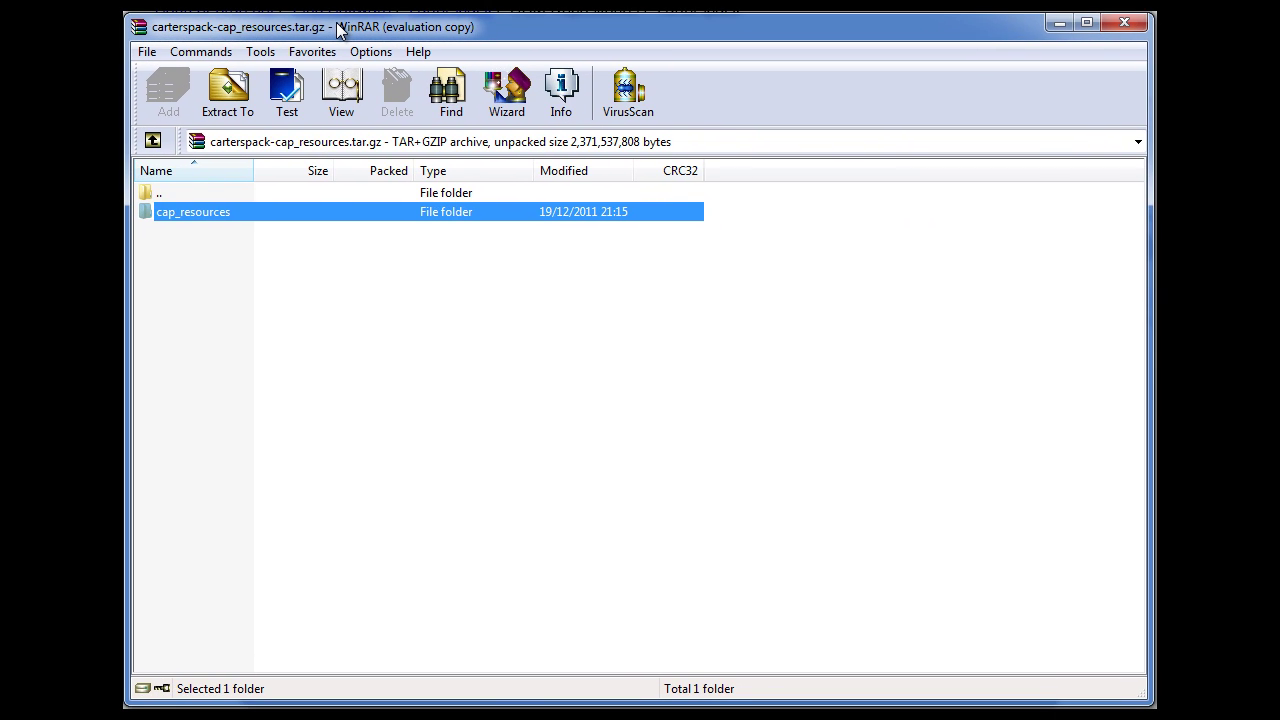